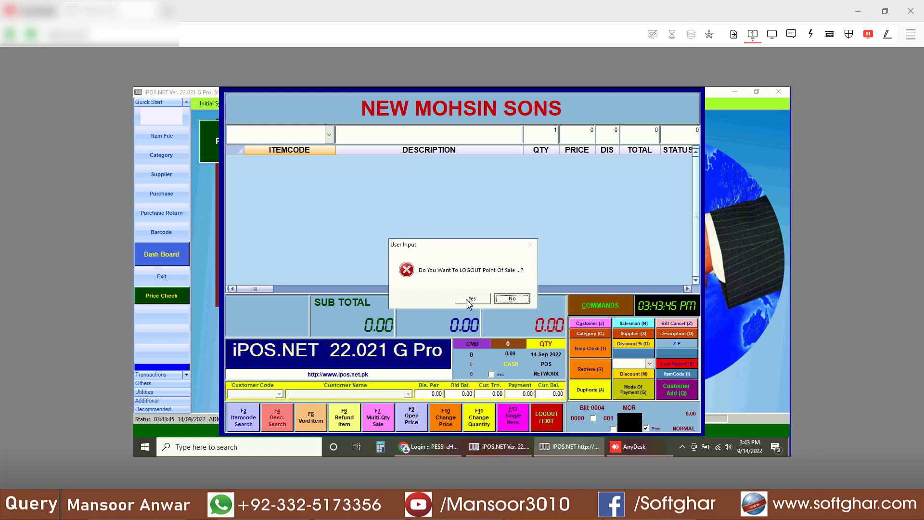
Step: Log out of the Point of Sale, minimise the main program and open the Windows Services console (SERVICES.MSC) maximised
{"action": "left_click", "coordinate": [467, 299]}
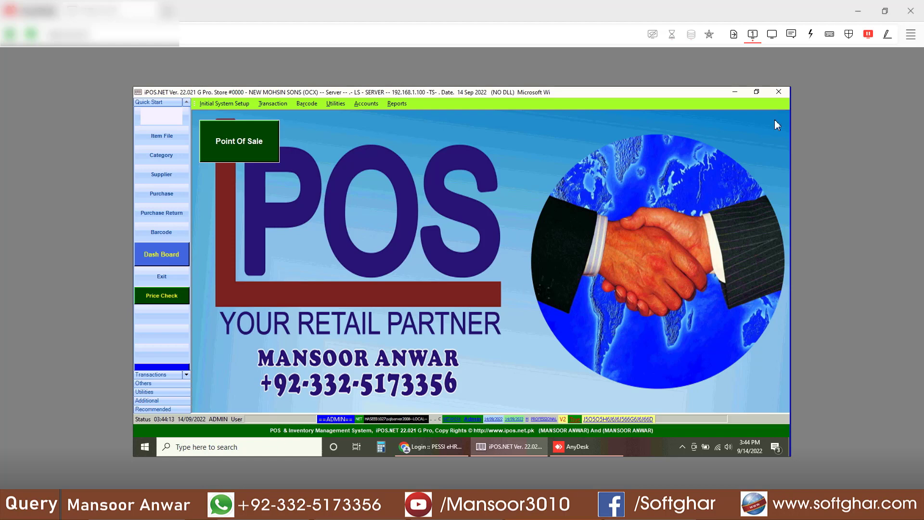
{"action": "left_click", "coordinate": [735, 92]}
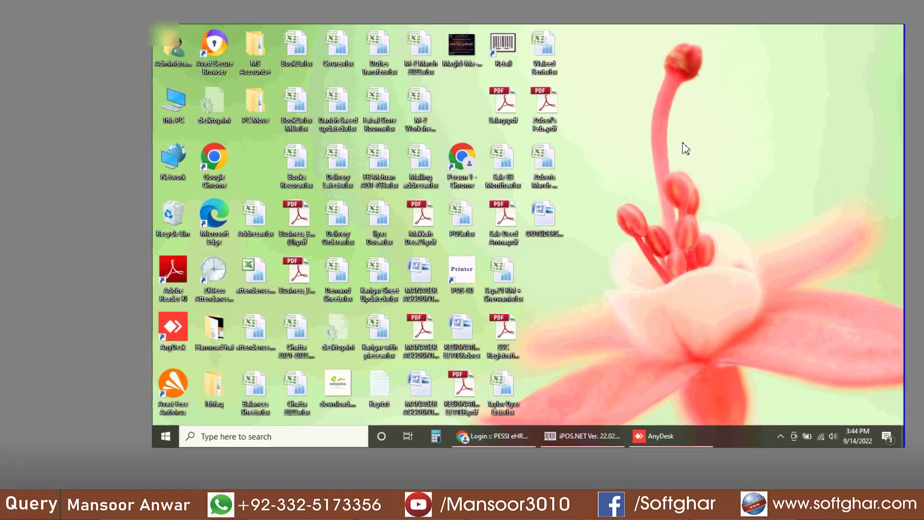
{"action": "key", "text": "super+r"}
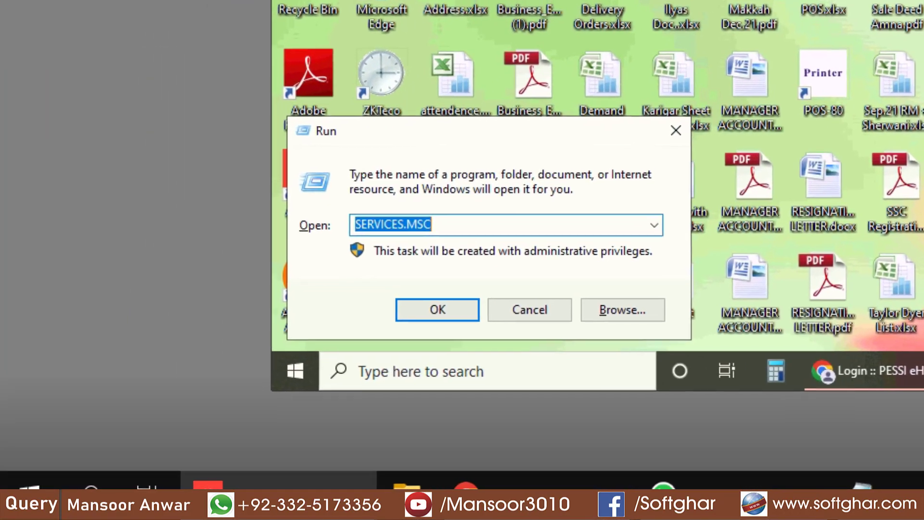
{"action": "key", "text": "Return"}
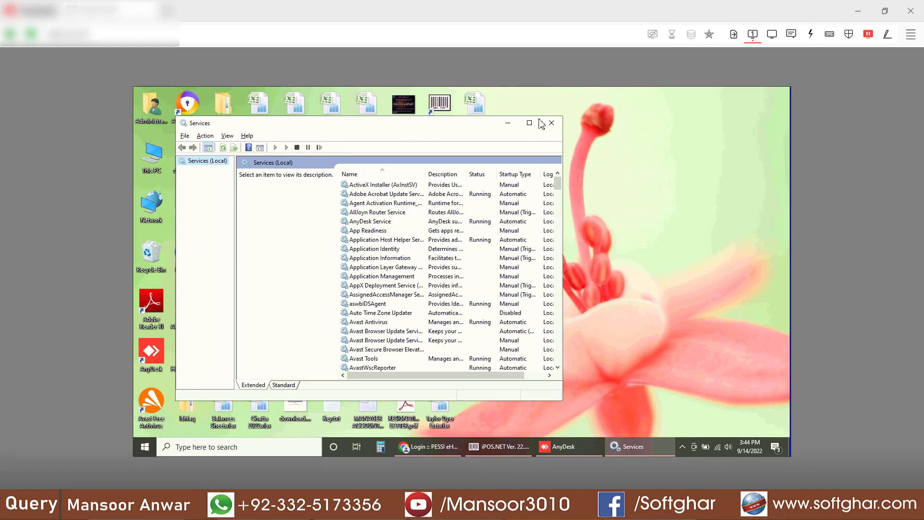
{"action": "left_click", "coordinate": [529, 123]}
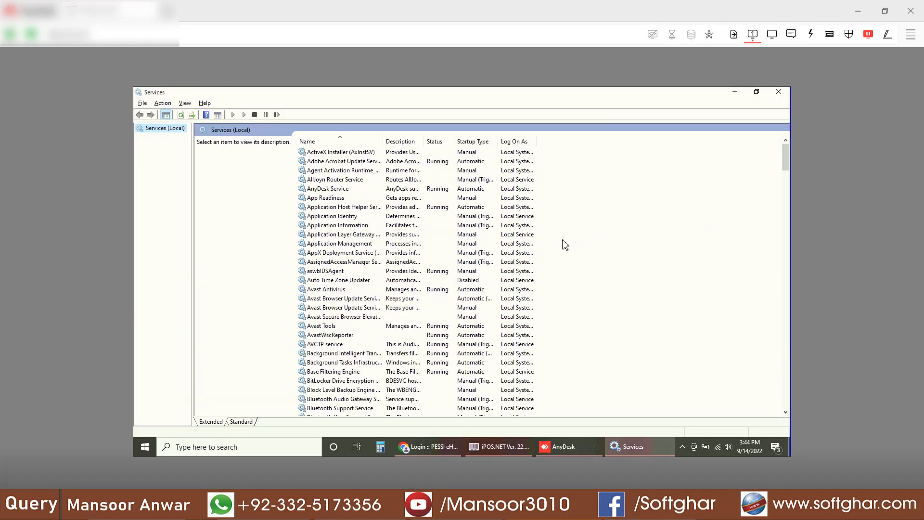
Step: Stop FiscalizationService and start it again from its service properties
{"action": "left_click", "coordinate": [326, 171]}
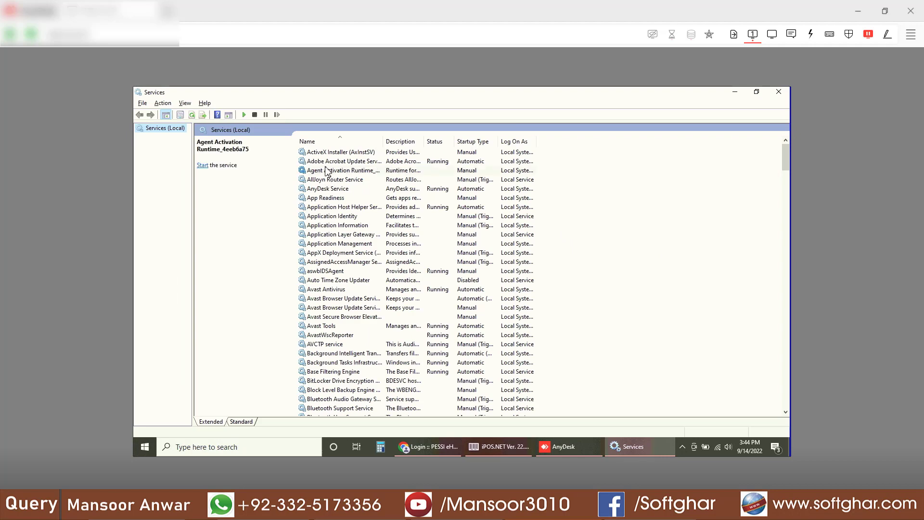
{"action": "key", "text": "f"}
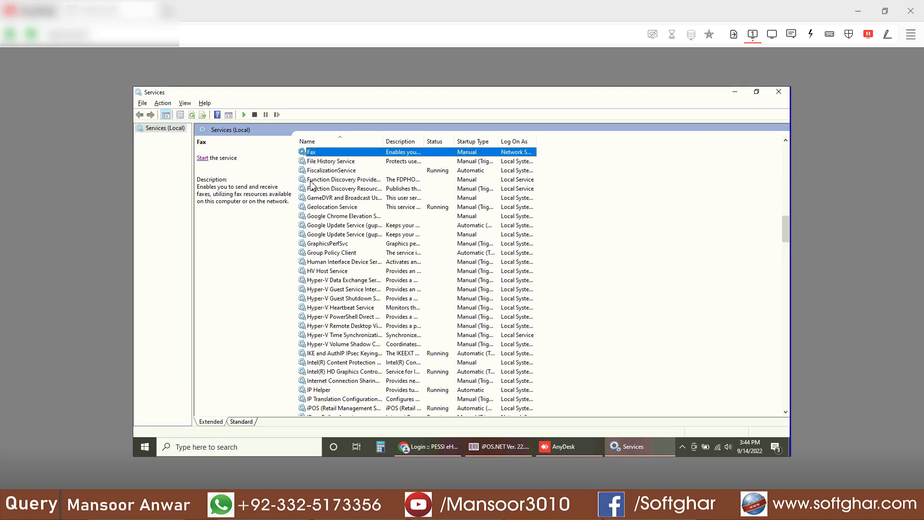
{"action": "left_click", "coordinate": [327, 170]}
{"action": "left_click", "coordinate": [331, 188]}
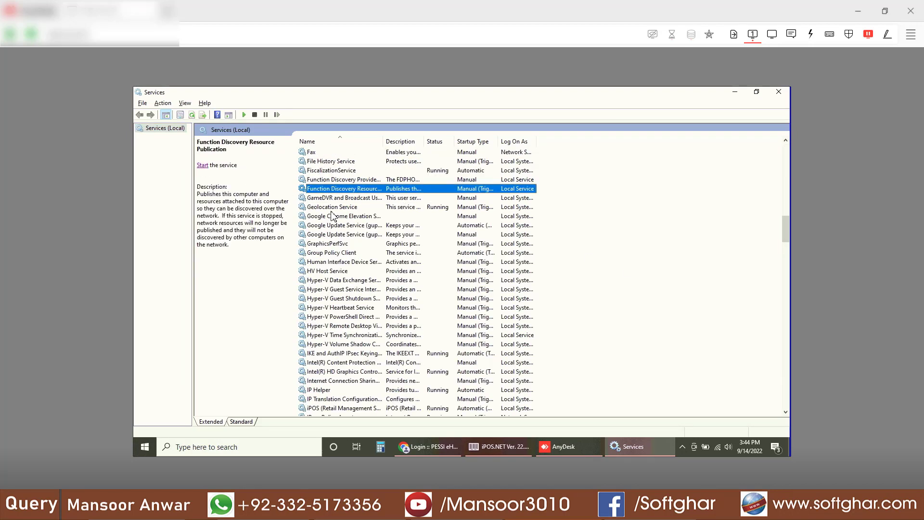
{"action": "left_click", "coordinate": [315, 153]}
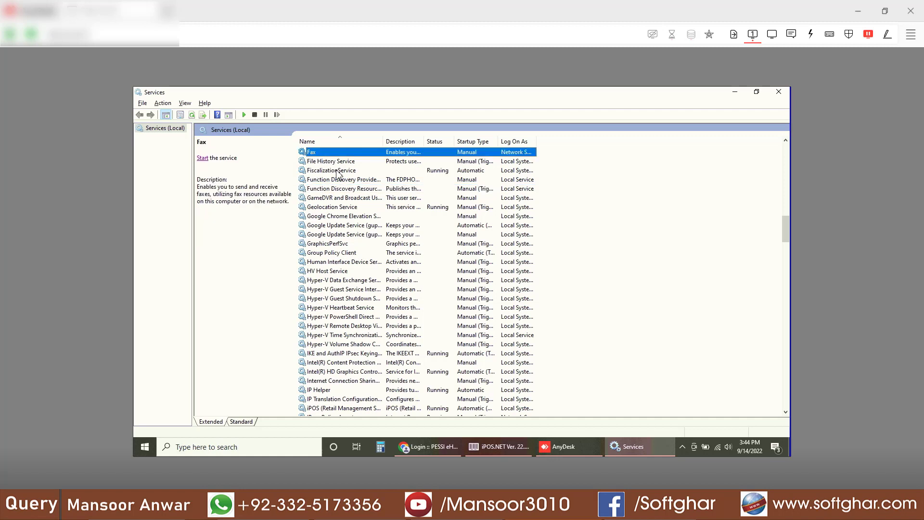
{"action": "left_click", "coordinate": [320, 171]}
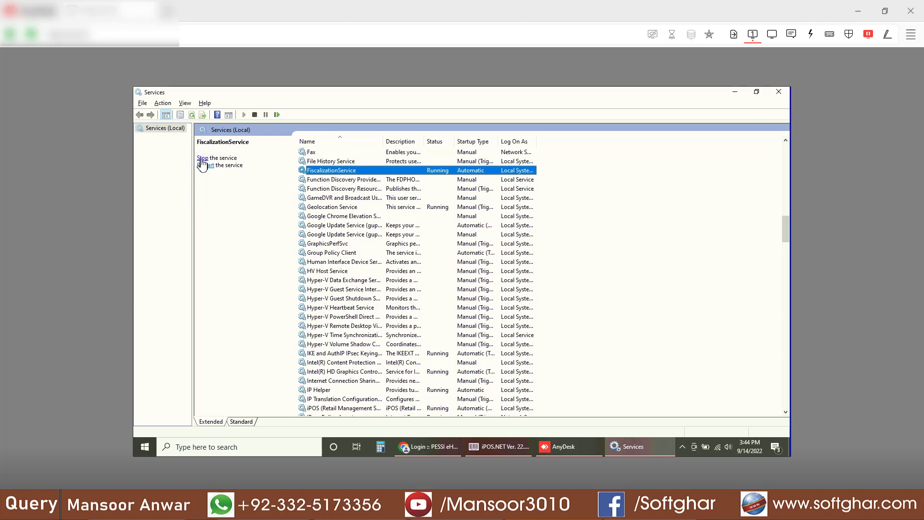
{"action": "double_click", "coordinate": [320, 172]}
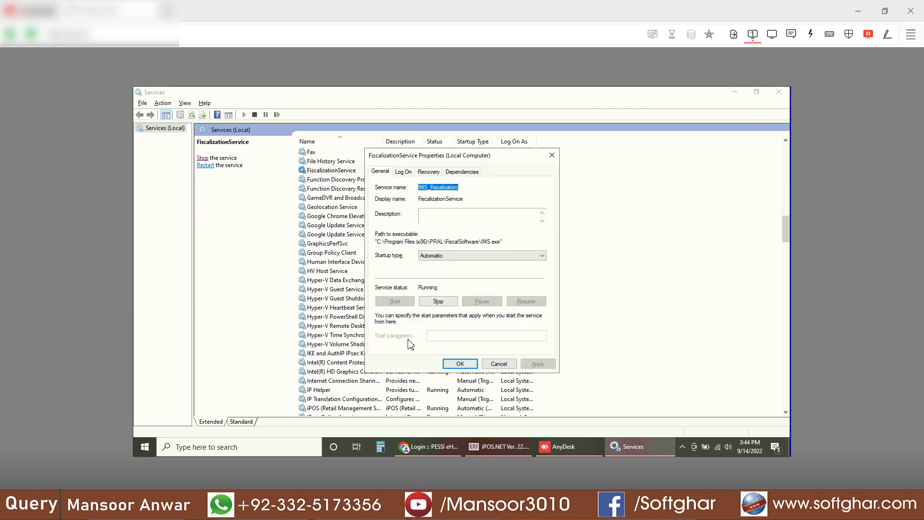
{"action": "left_click", "coordinate": [438, 301]}
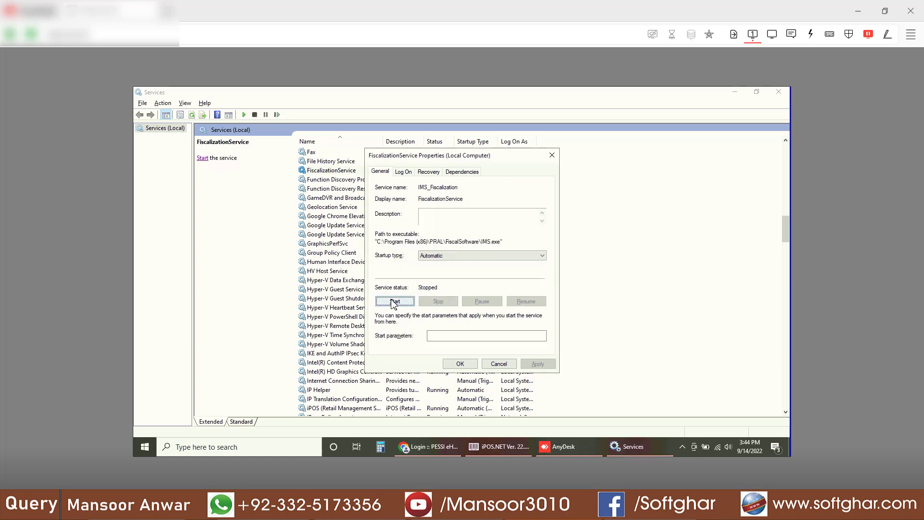
{"action": "left_click", "coordinate": [394, 302]}
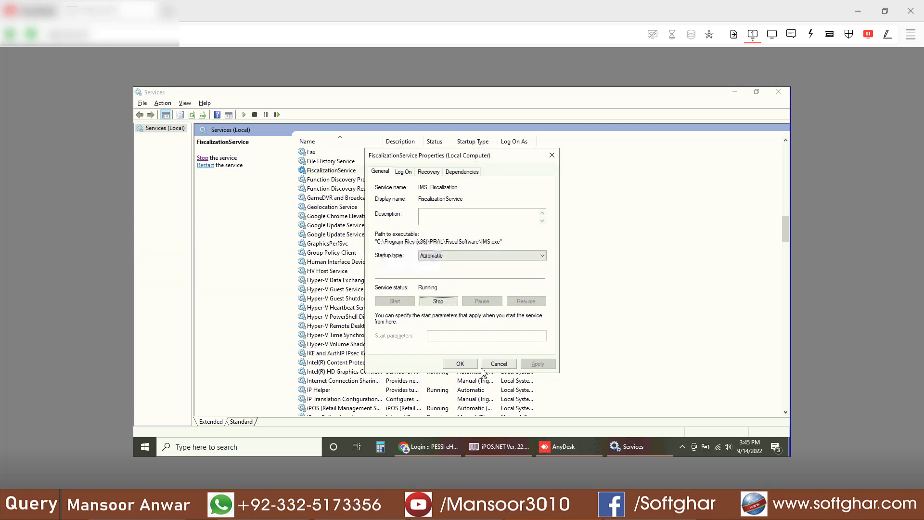
{"action": "left_click", "coordinate": [467, 364]}
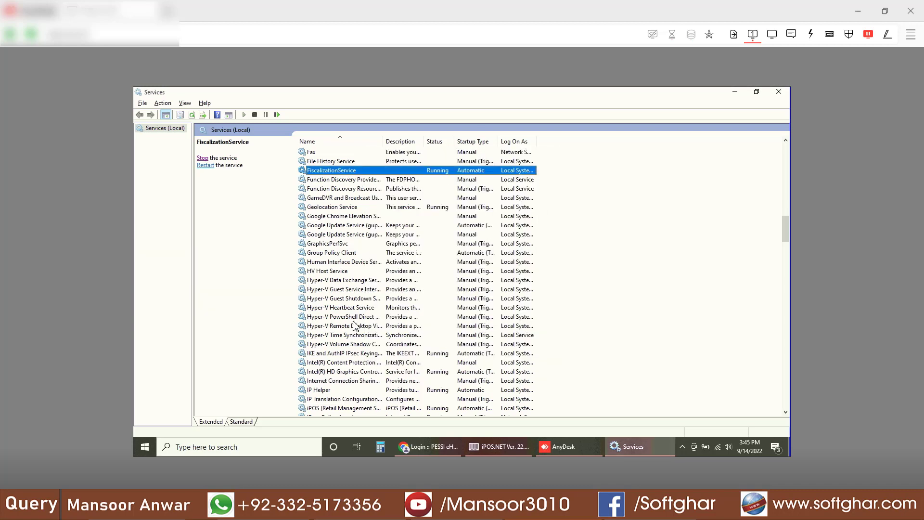
Step: Stop and start the ServiceUpdater service from its properties, and close the Services console
{"action": "type", "text": "ser"}
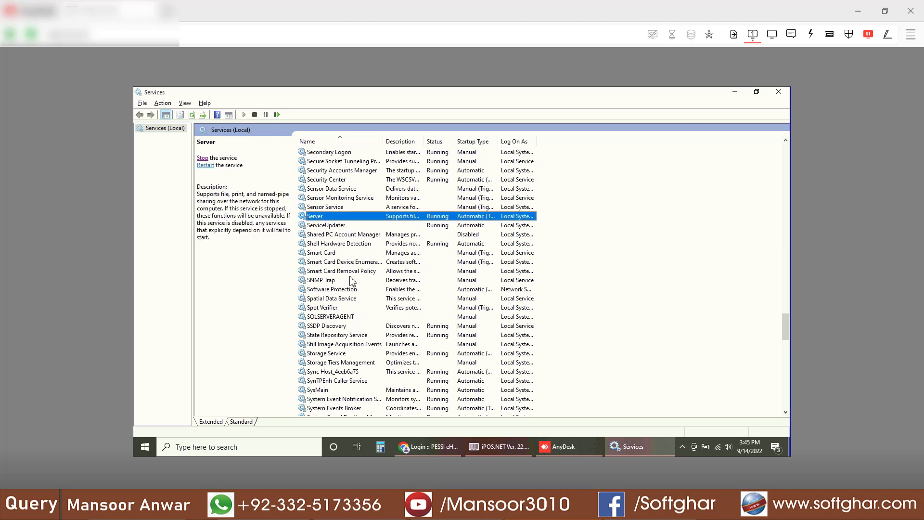
{"action": "left_click", "coordinate": [327, 226]}
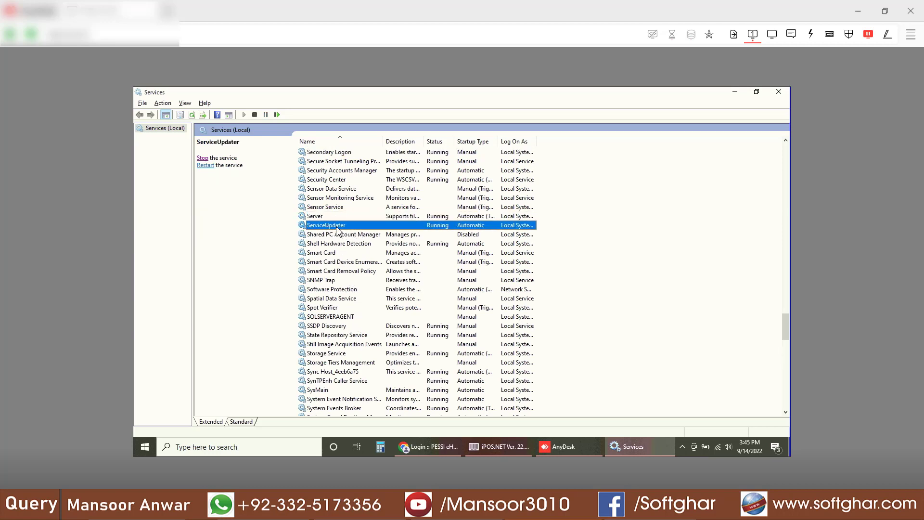
{"action": "double_click", "coordinate": [335, 230]}
{"action": "left_click", "coordinate": [437, 302]}
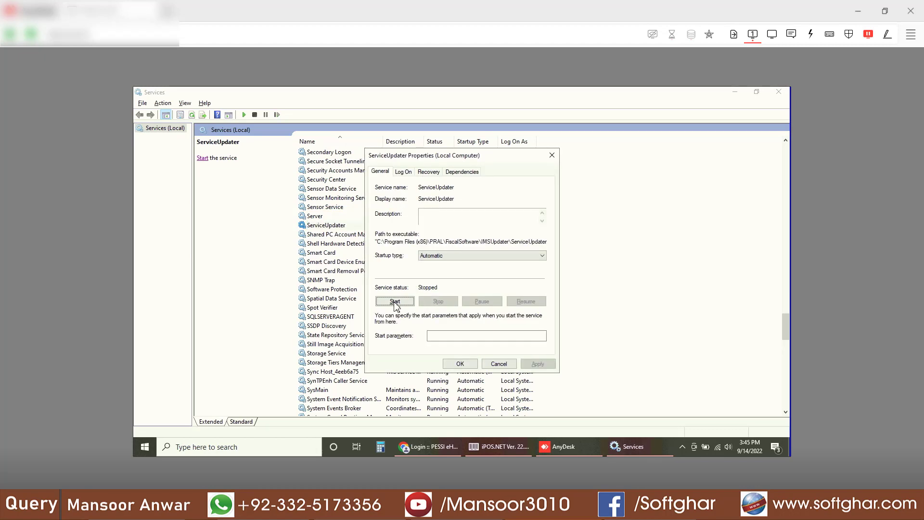
{"action": "left_click", "coordinate": [395, 302]}
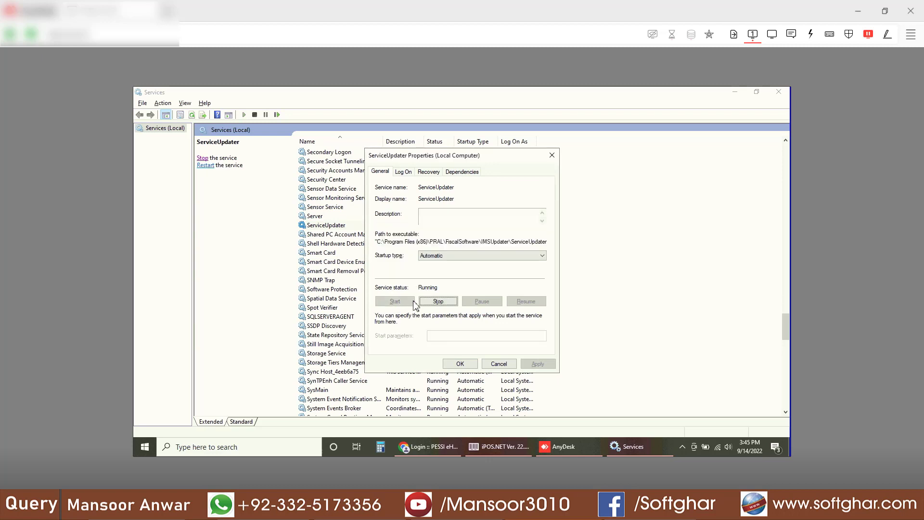
{"action": "left_click", "coordinate": [495, 363]}
{"action": "left_click", "coordinate": [496, 363]}
{"action": "left_click", "coordinate": [778, 92]}
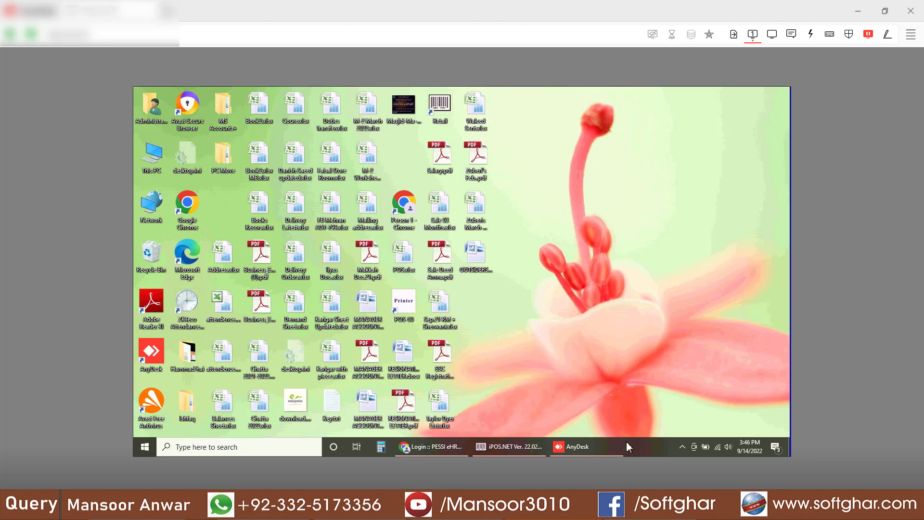
Step: Switch back to iPOS.NET and log in to the Point of Sale as the POS user
{"action": "left_click", "coordinate": [528, 446]}
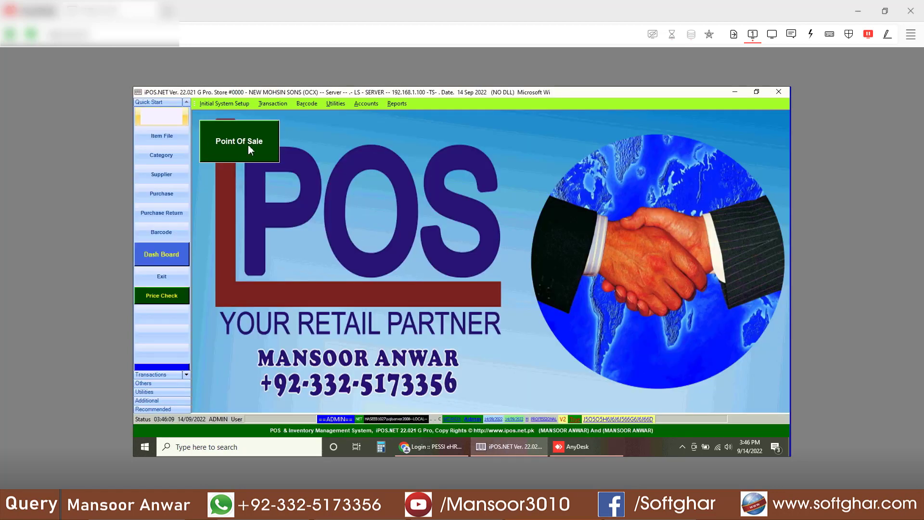
{"action": "left_click", "coordinate": [247, 144]}
{"action": "left_click", "coordinate": [643, 139]}
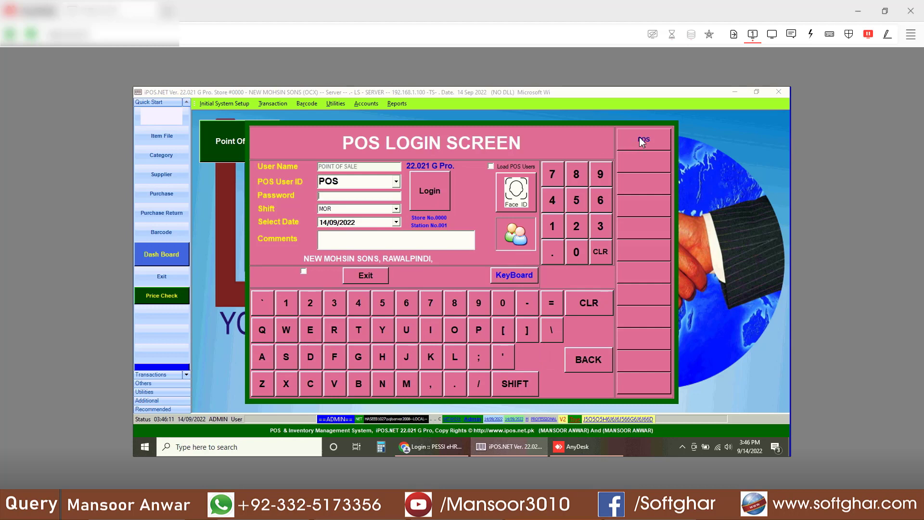
{"action": "key", "text": "Return"}
{"action": "key", "text": "Return"}
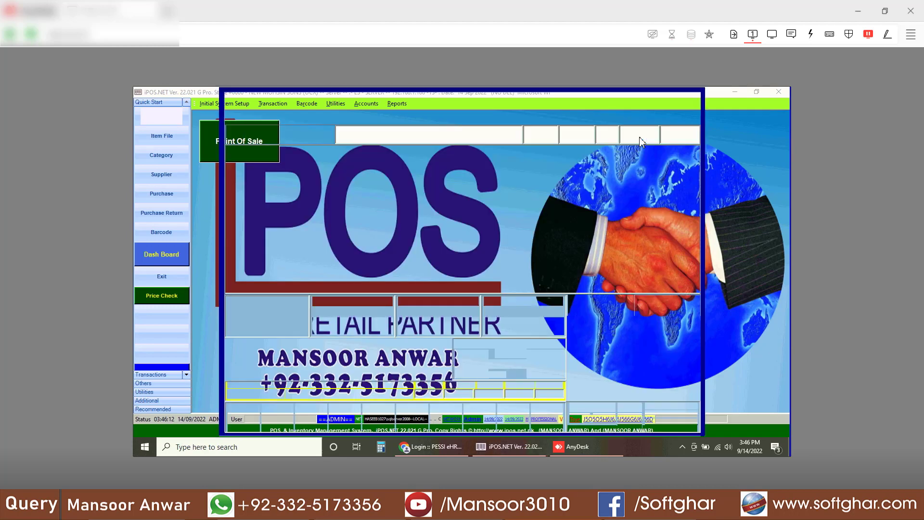
Step: Ring up one unit of item 1001 and close the bill with a payment of 100
{"action": "type", "text": "1001"}
{"action": "key", "text": "Return"}
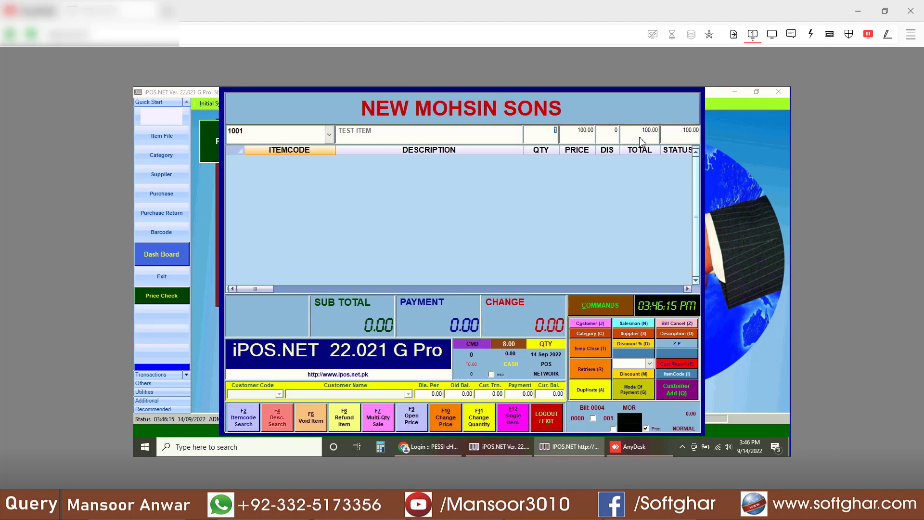
{"action": "key", "text": "Return"}
{"action": "key", "text": "Return"}
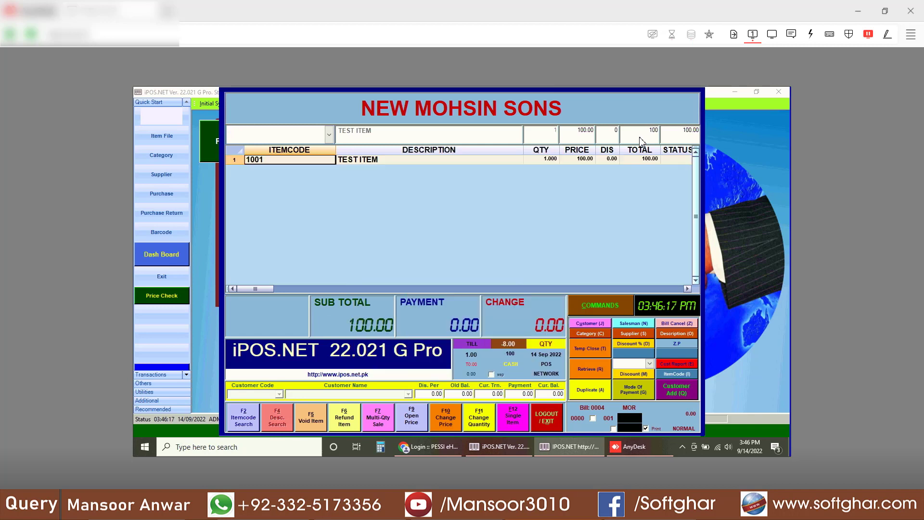
{"action": "type", "text": "100"}
{"action": "key", "text": "Return"}
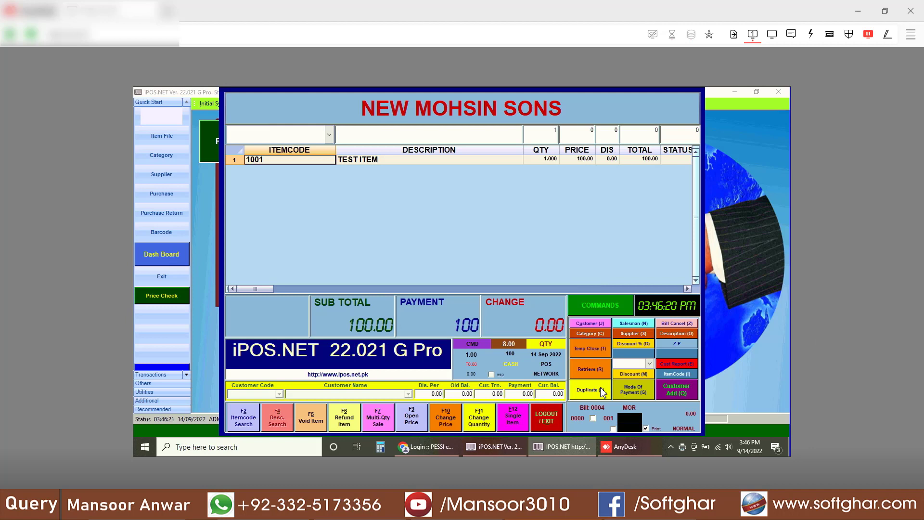
Step: Display the newest bill from the duplicate bills in the print preview, accepting the hp LaserJet 1320 PCL 5 print setup
{"action": "left_click", "coordinate": [602, 391]}
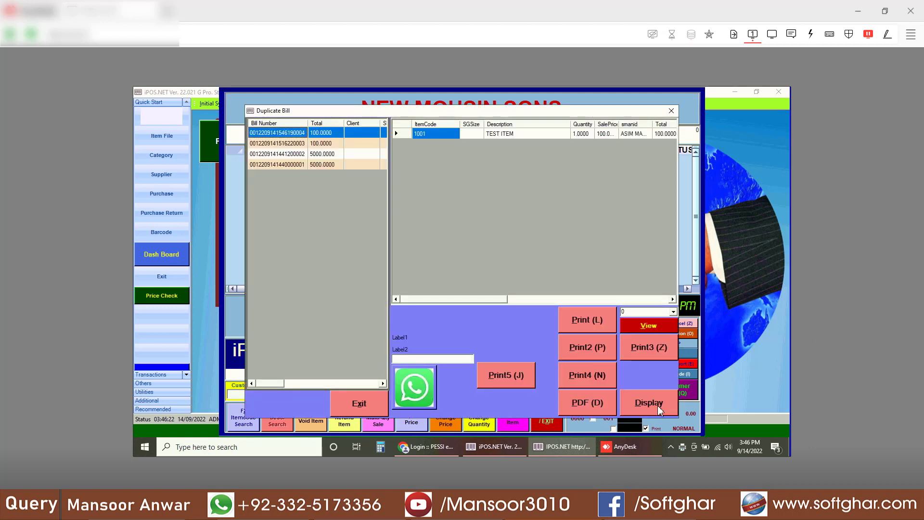
{"action": "left_click", "coordinate": [657, 406]}
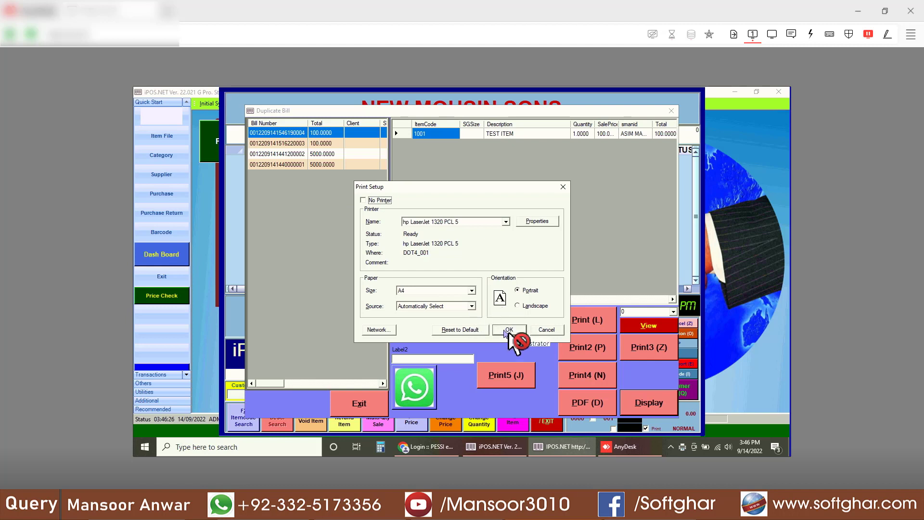
{"action": "left_click", "coordinate": [508, 330]}
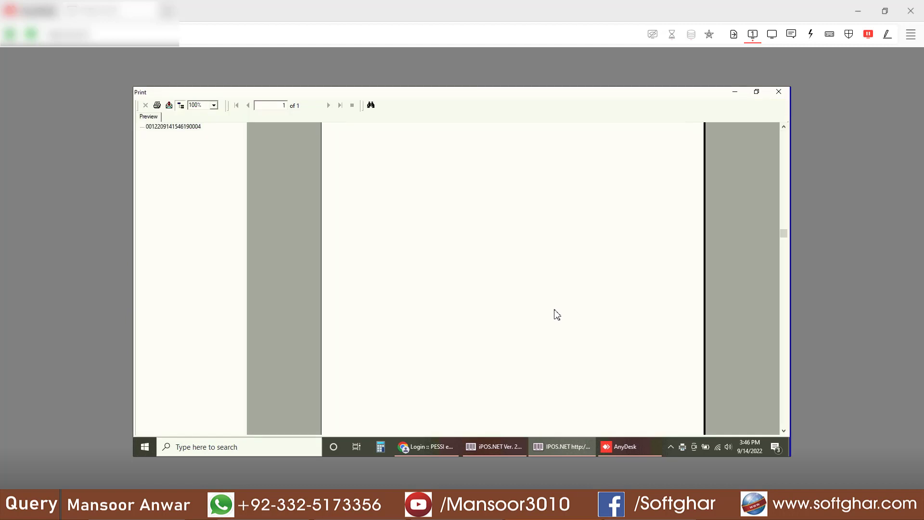
{"action": "scroll", "coordinate": [557, 315], "scroll_direction": "down", "scroll_amount": 5}
{"action": "left_click", "coordinate": [549, 362]}
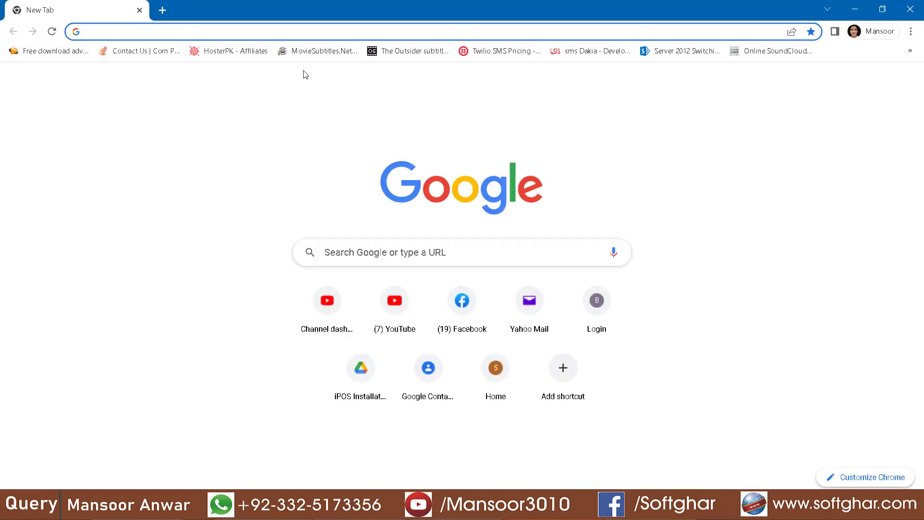
Step: Switch to Chrome, load the e.fbr.gov.pk website and open its online Invoice Verification page
{"action": "type", "text": "e"}
{"action": "key", "text": "Return"}
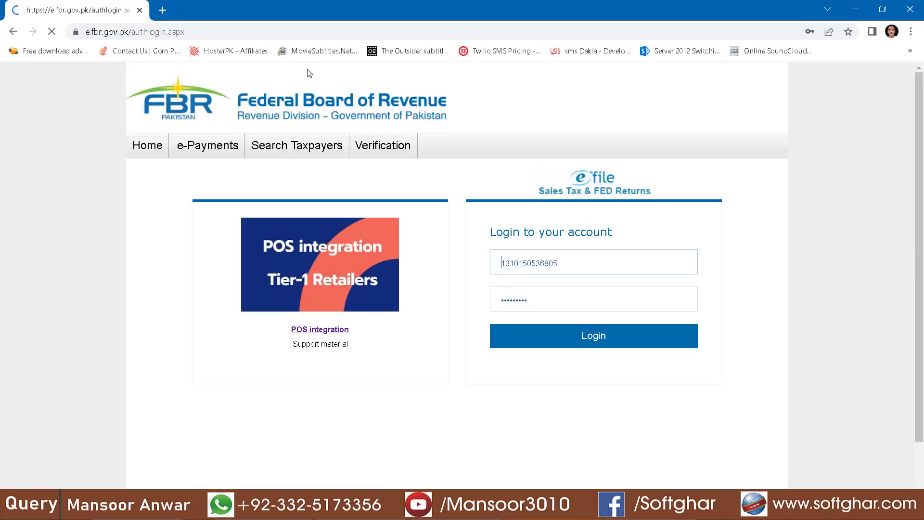
{"action": "mouse_move", "coordinate": [385, 145]}
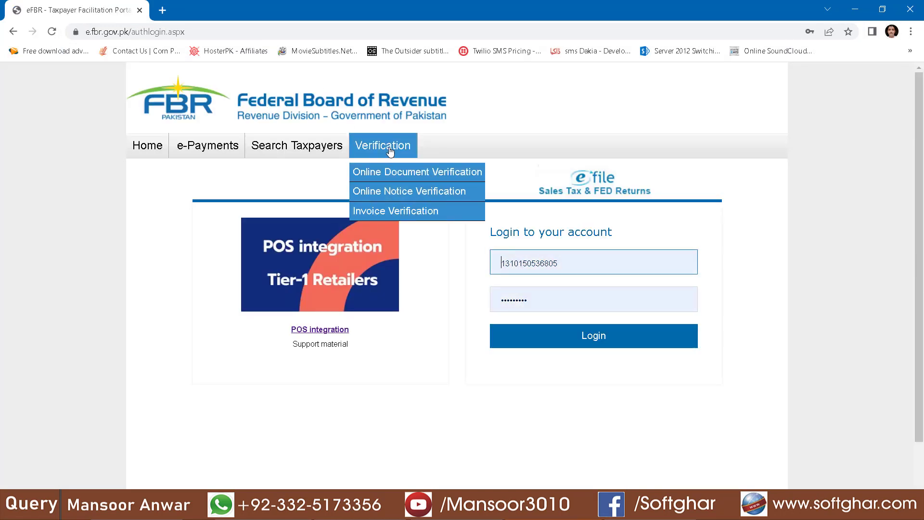
{"action": "left_click", "coordinate": [397, 214]}
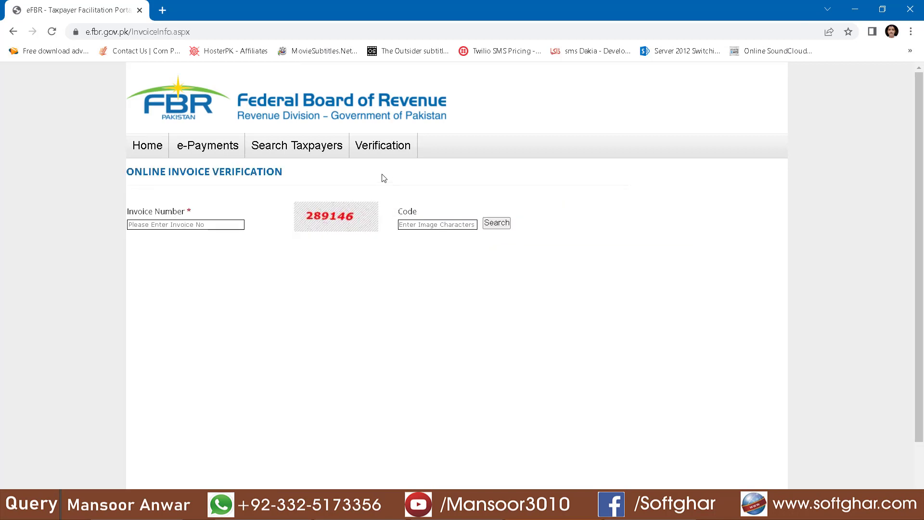
Step: Paste the copied invoice number into the Invoice Number field and remove the leading "Invoice #" text
{"action": "left_click", "coordinate": [202, 227]}
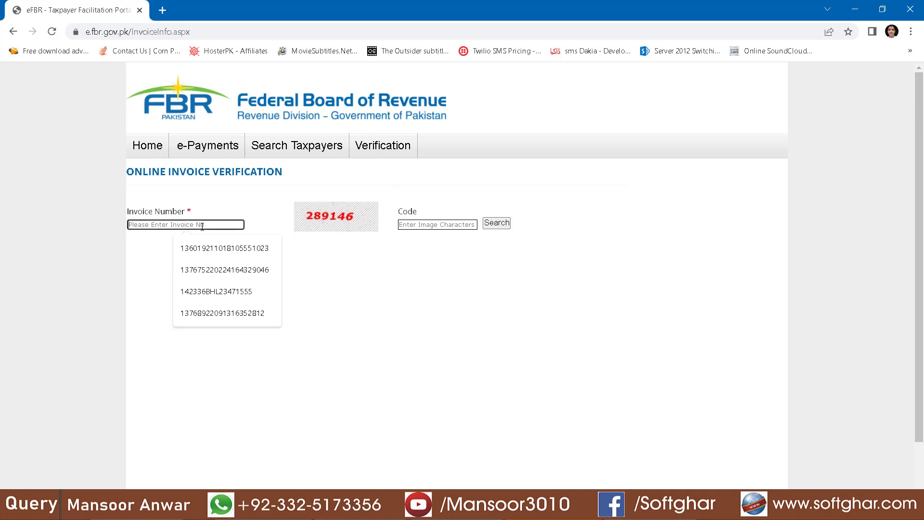
{"action": "key", "text": "ctrl+v"}
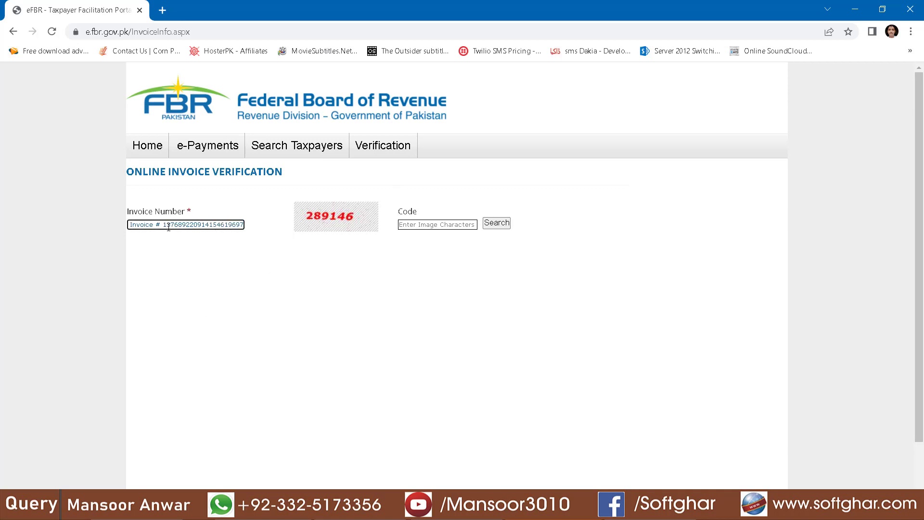
{"action": "key", "text": "Home"}
{"action": "key", "text": "Delete"}
{"action": "key", "text": "Delete"}
{"action": "key", "text": "Delete"}
{"action": "key", "text": "Delete"}
{"action": "key", "text": "Delete"}
{"action": "key", "text": "Delete"}
{"action": "key", "text": "Delete"}
{"action": "key", "text": "Delete"}
{"action": "key", "text": "Delete"}
{"action": "key", "text": "Delete"}
Step: Enter the captcha characters in the Code field, search for the invoice and highlight the middle digits of its number
{"action": "left_click", "coordinate": [428, 224]}
{"action": "type", "text": "28"}
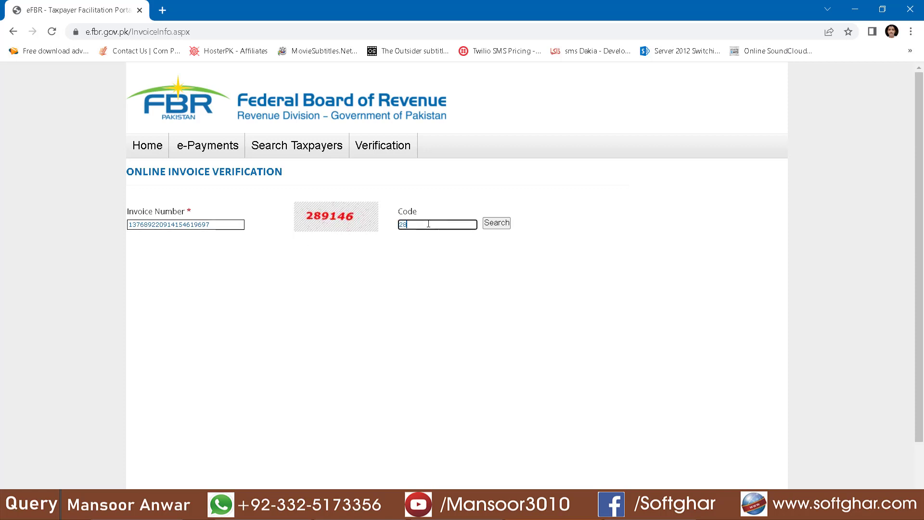
{"action": "type", "text": "9146"}
{"action": "left_click", "coordinate": [495, 226]}
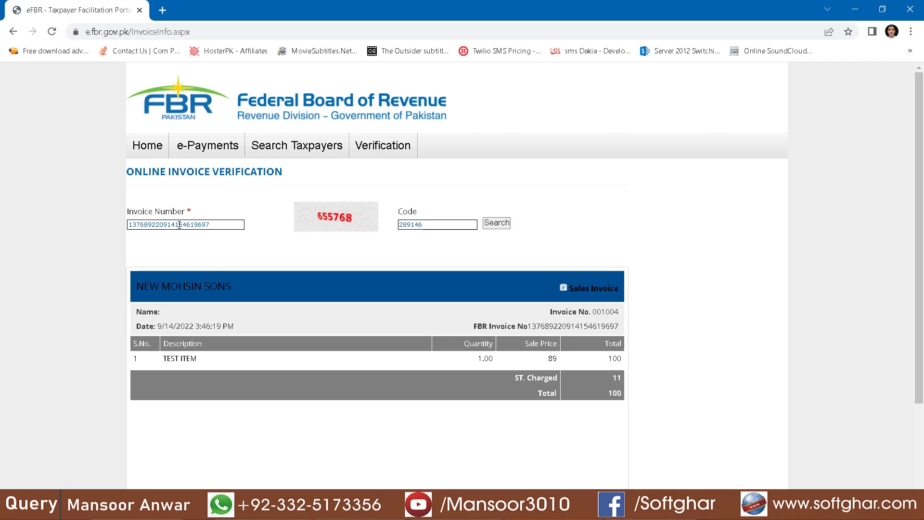
{"action": "left_click_drag", "start_coordinate": [177, 224], "coordinate": [152, 224]}
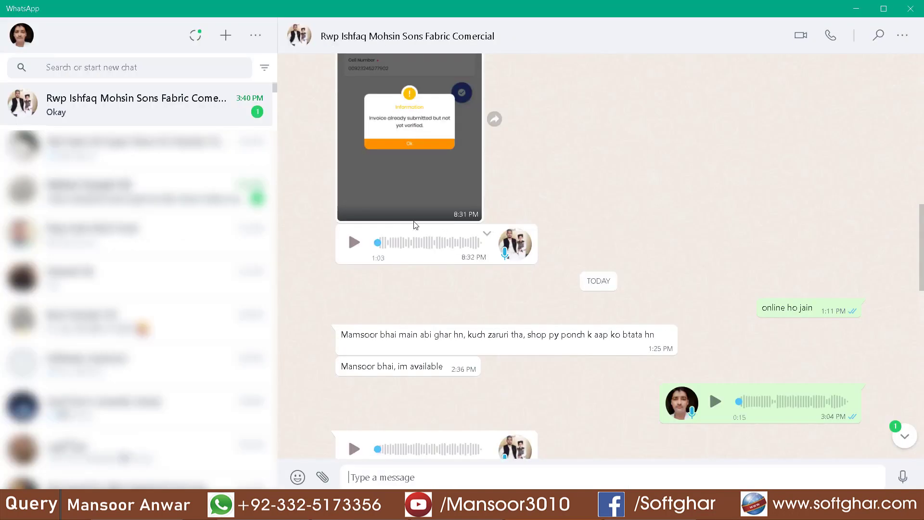
Step: Switch to WhatsApp, open the POS Invoice Verification screenshot in the client's chat and enlarge it to read its invoice number
{"action": "scroll", "coordinate": [457, 202], "scroll_direction": "up", "scroll_amount": 3}
{"action": "left_click", "coordinate": [457, 203]}
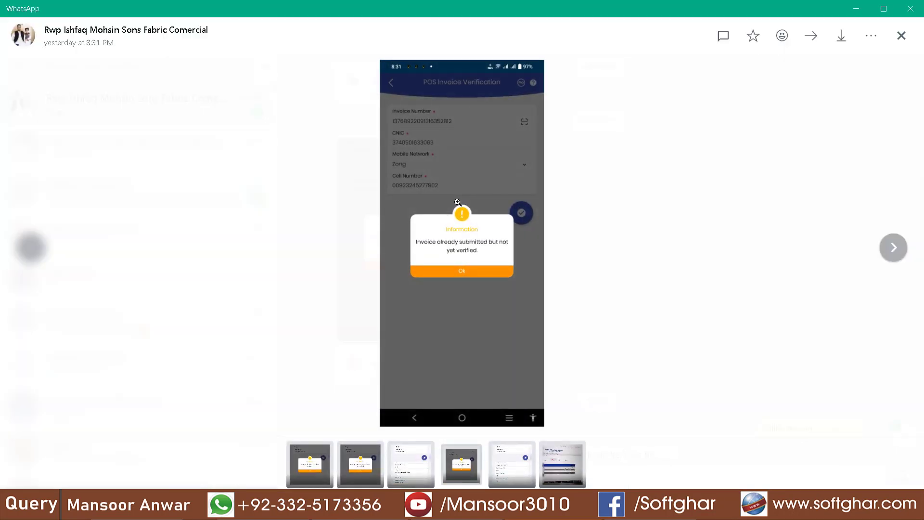
{"action": "left_click", "coordinate": [455, 172]}
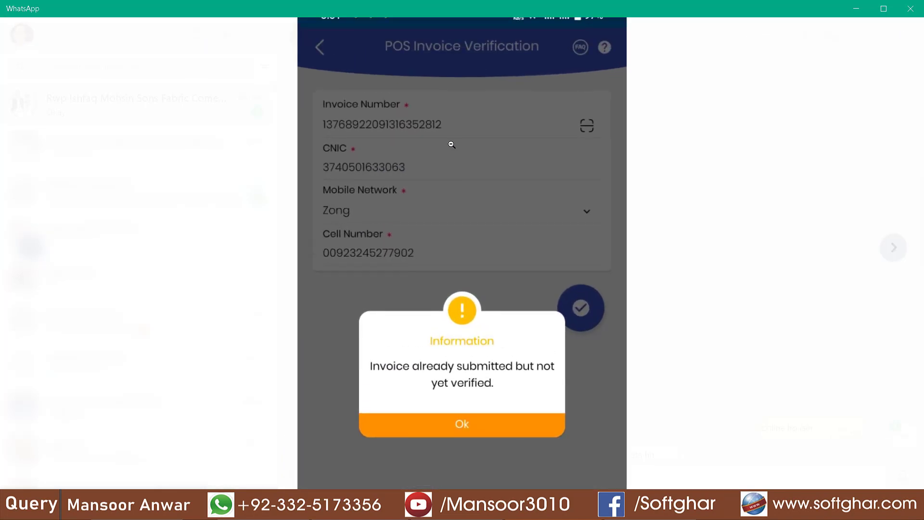
Step: Copy the invoice number from the Notepad file and paste it over the existing number in Chrome's Invoice Number field
{"action": "key", "text": "alt+Tab"}
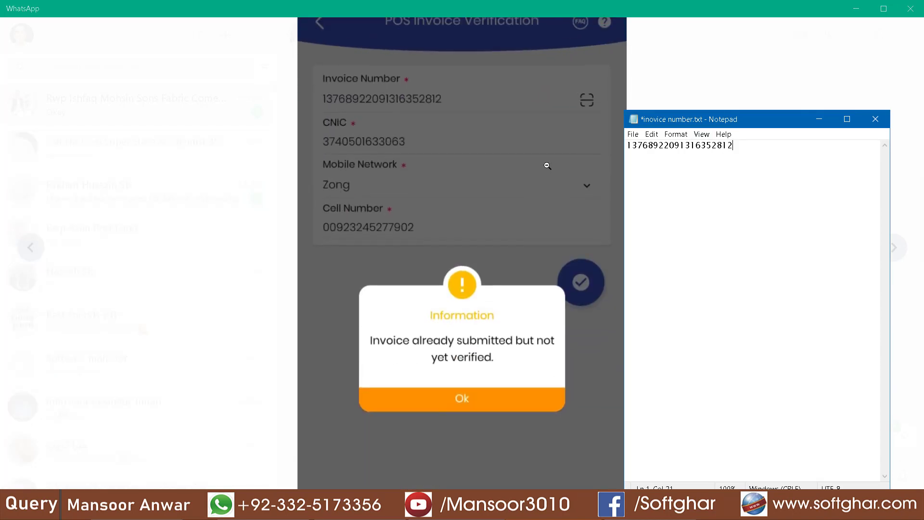
{"action": "double_click", "coordinate": [669, 146]}
{"action": "key", "text": "ctrl+c"}
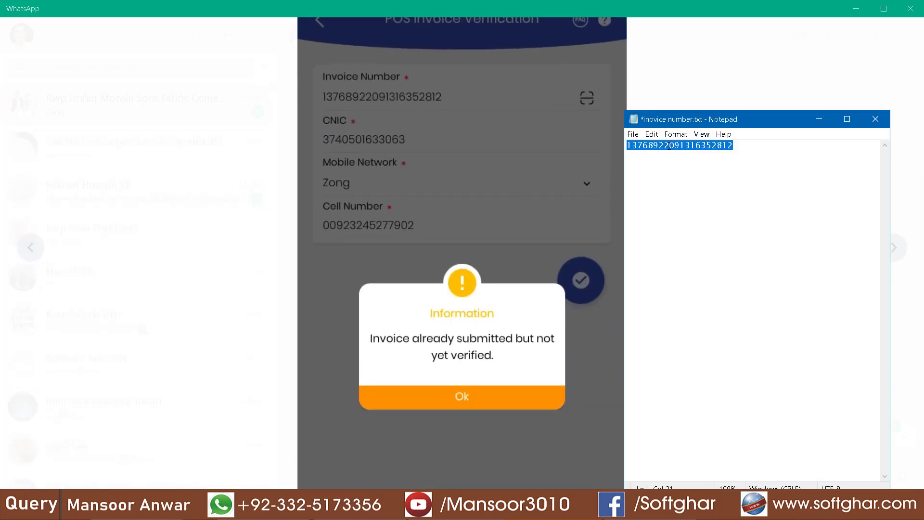
{"action": "key", "text": "alt+Tab"}
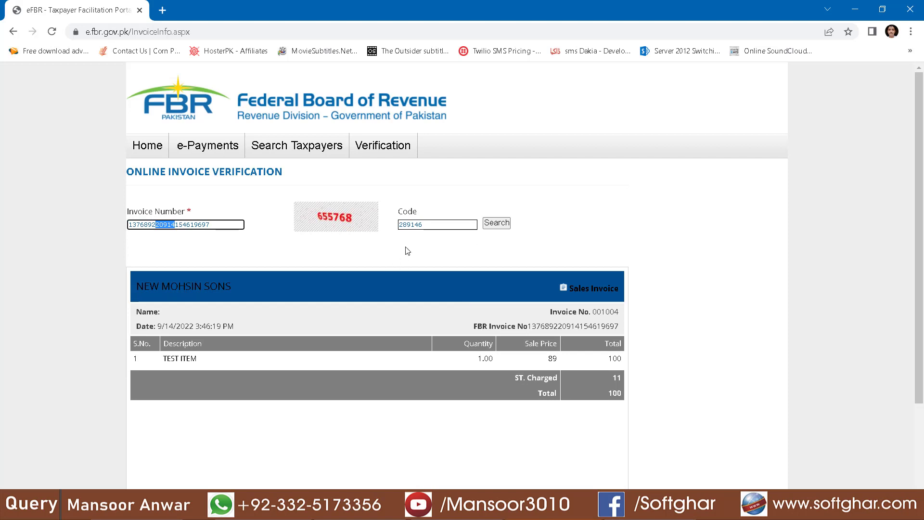
{"action": "key", "text": "ctrl+a"}
{"action": "key", "text": "ctrl+v"}
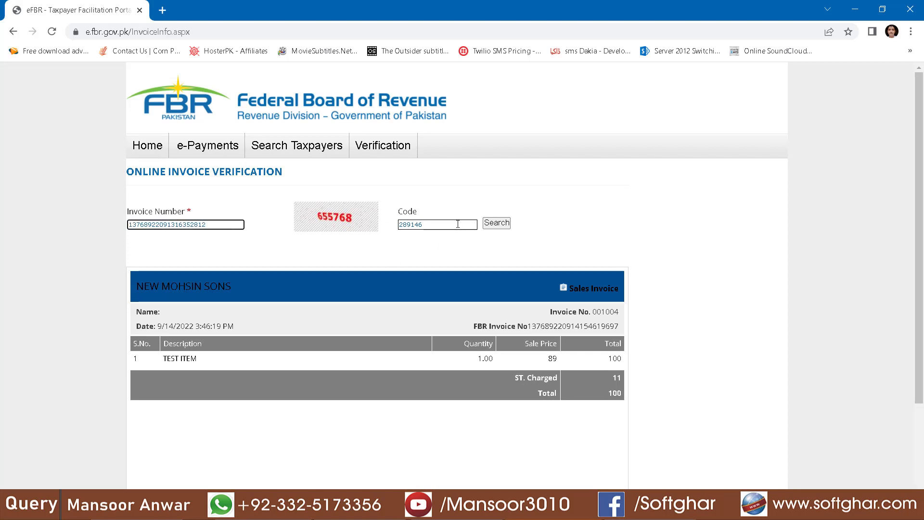
Step: Replace the old code with the new captcha characters and search for the invoice from the client's screenshot
{"action": "left_click", "coordinate": [458, 224]}
{"action": "key", "text": "ctrl+a"}
{"action": "type", "text": "6"}
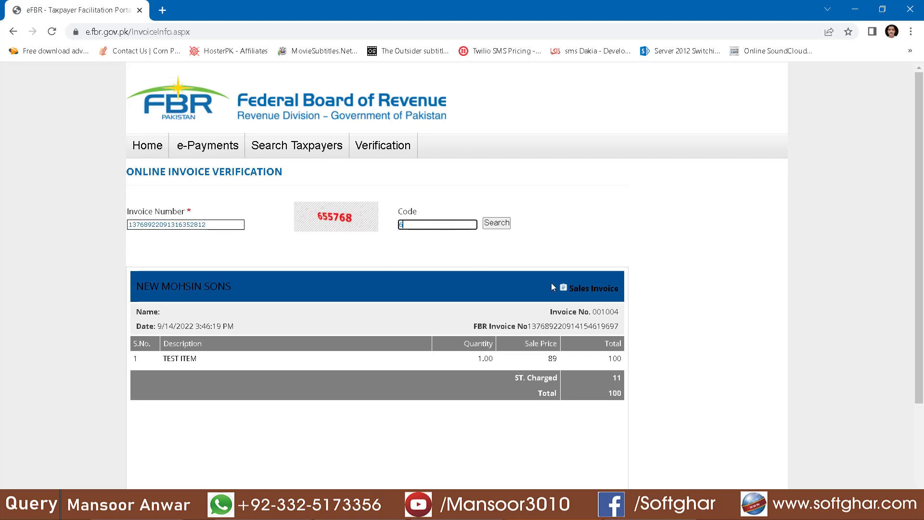
{"action": "type", "text": "55768"}
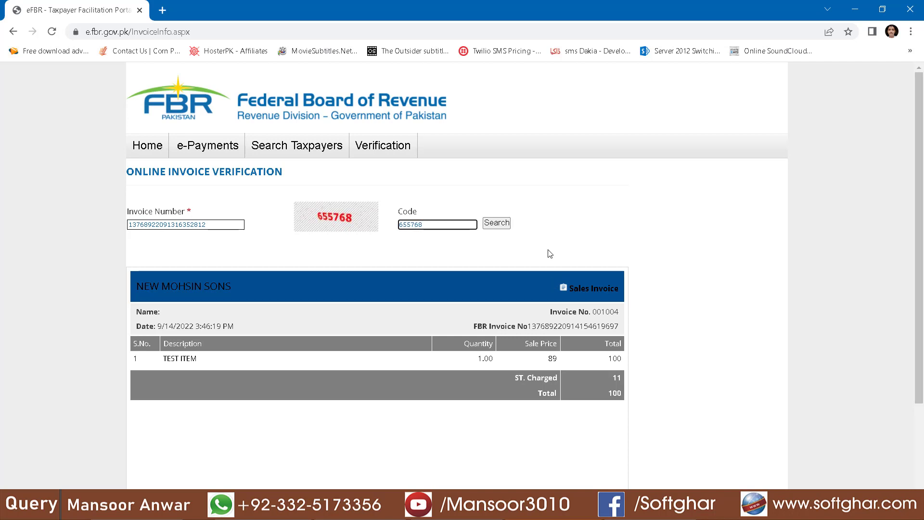
{"action": "left_click", "coordinate": [498, 222]}
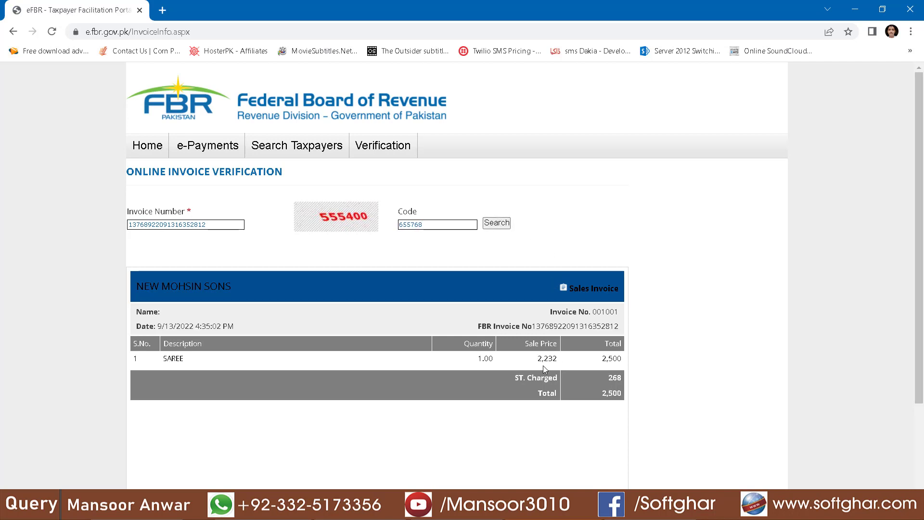